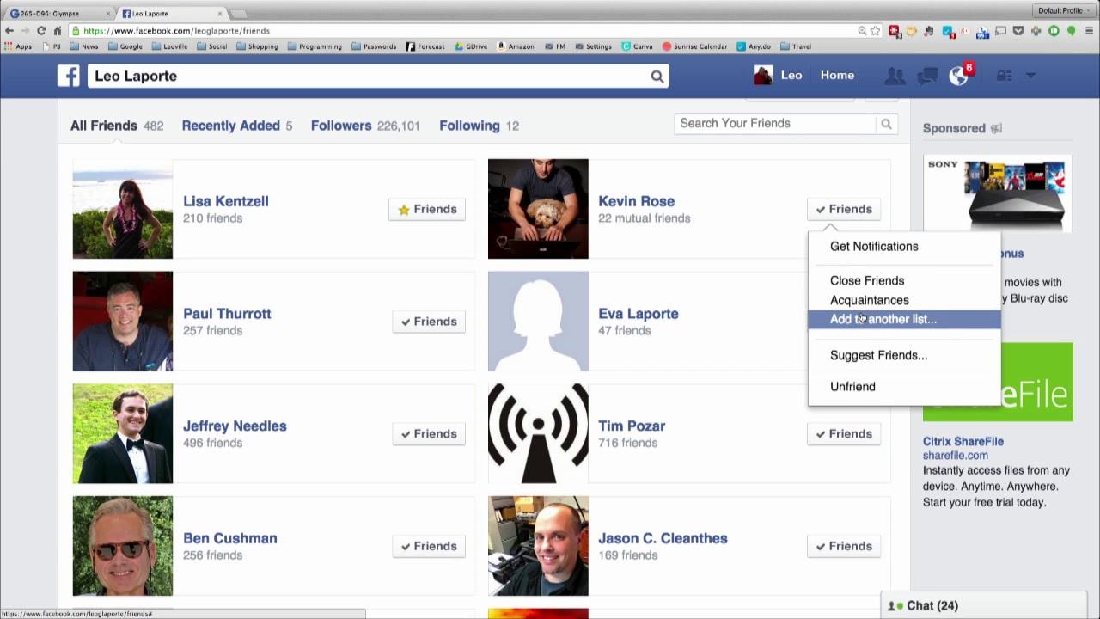
Show the dog-photo friend's custom list checkboxes, with Tech TV ticked.
click(861, 319)
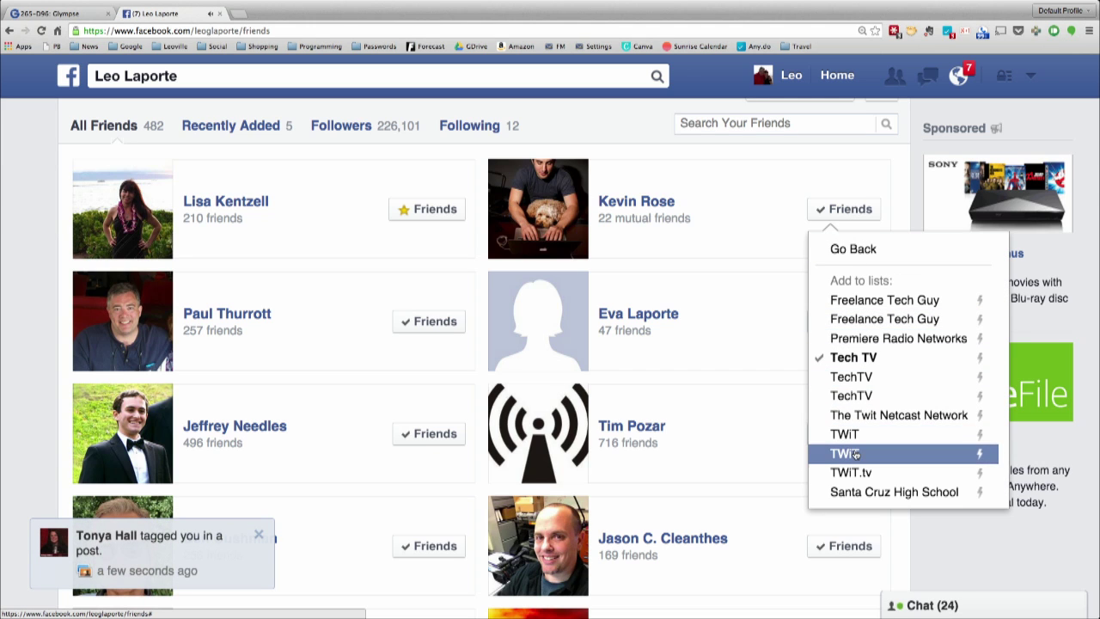
scroll(855, 454, down, 3)
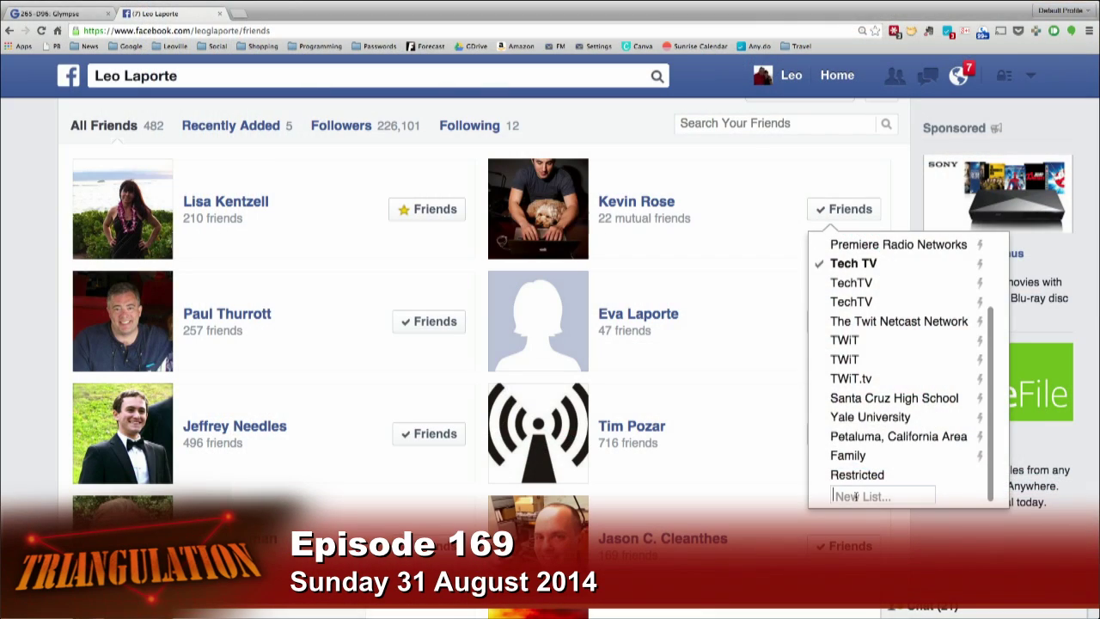
key(Escape)
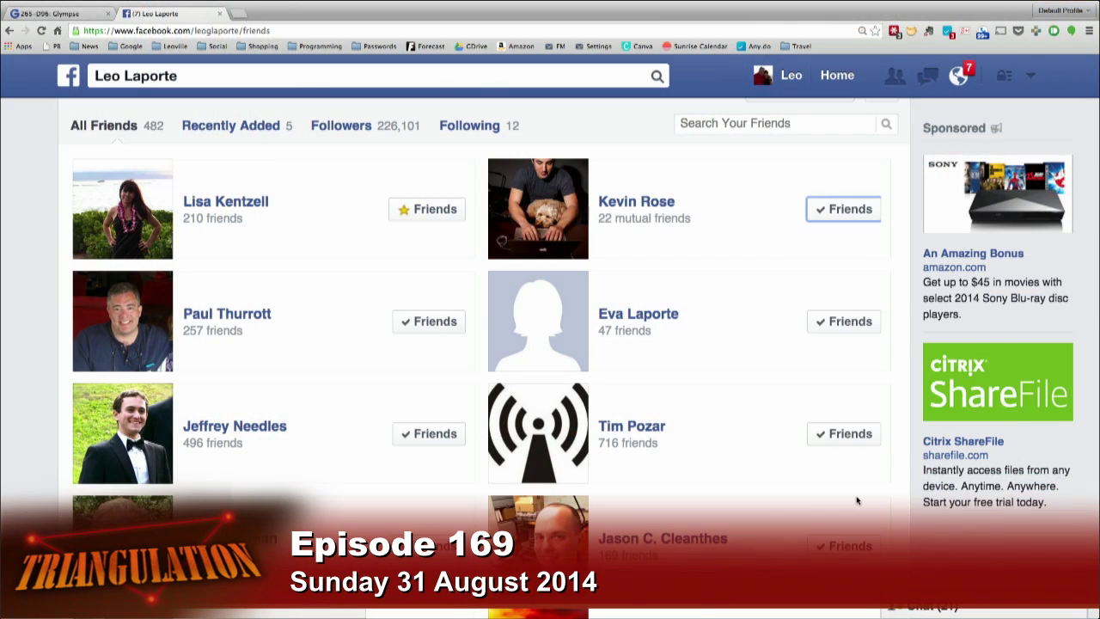
click(854, 211)
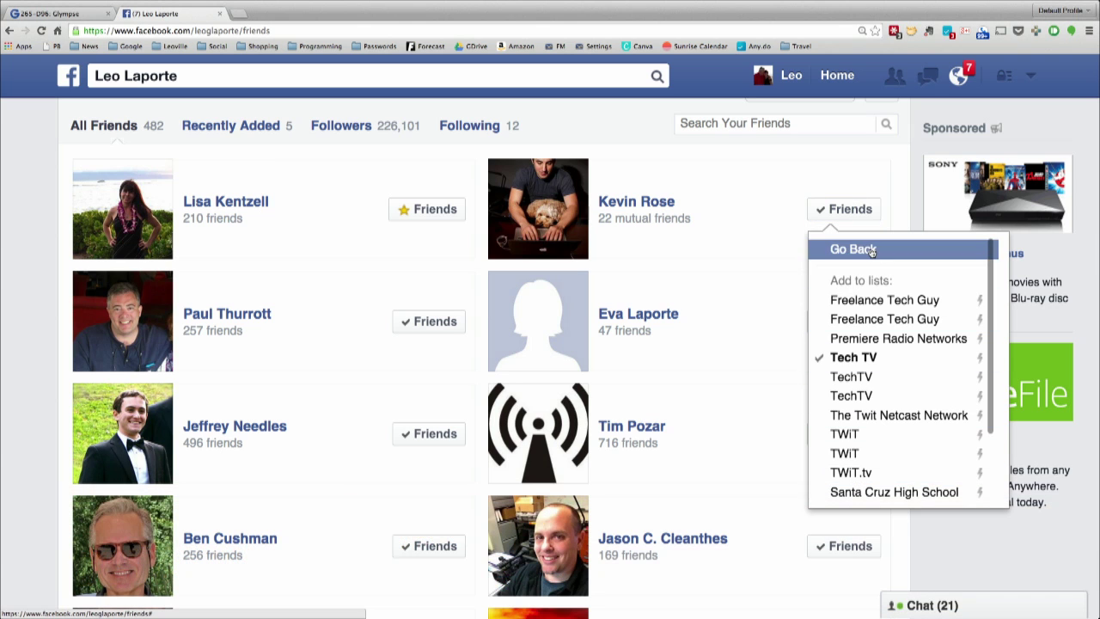
key(Escape)
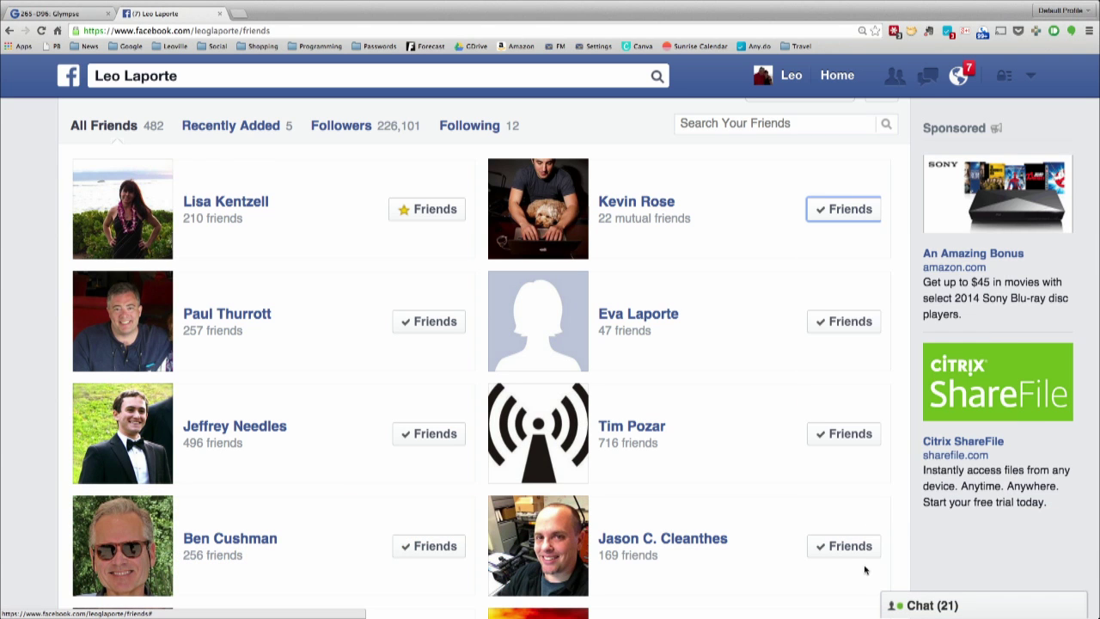
click(857, 209)
scroll(884, 369, down, 1)
scroll(883, 372, up, 1)
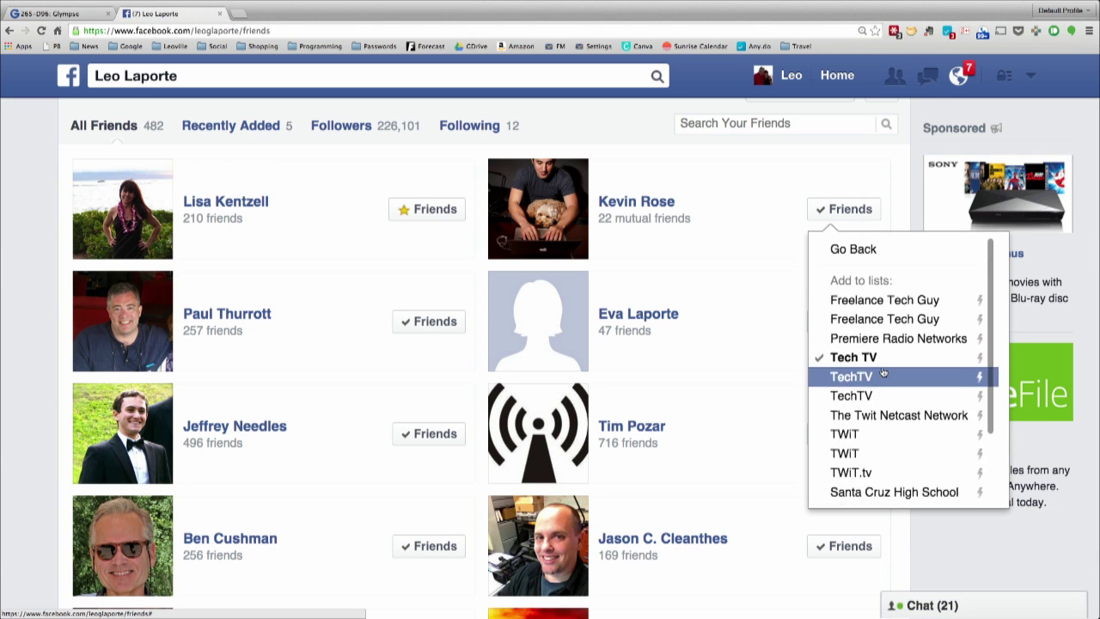
click(870, 254)
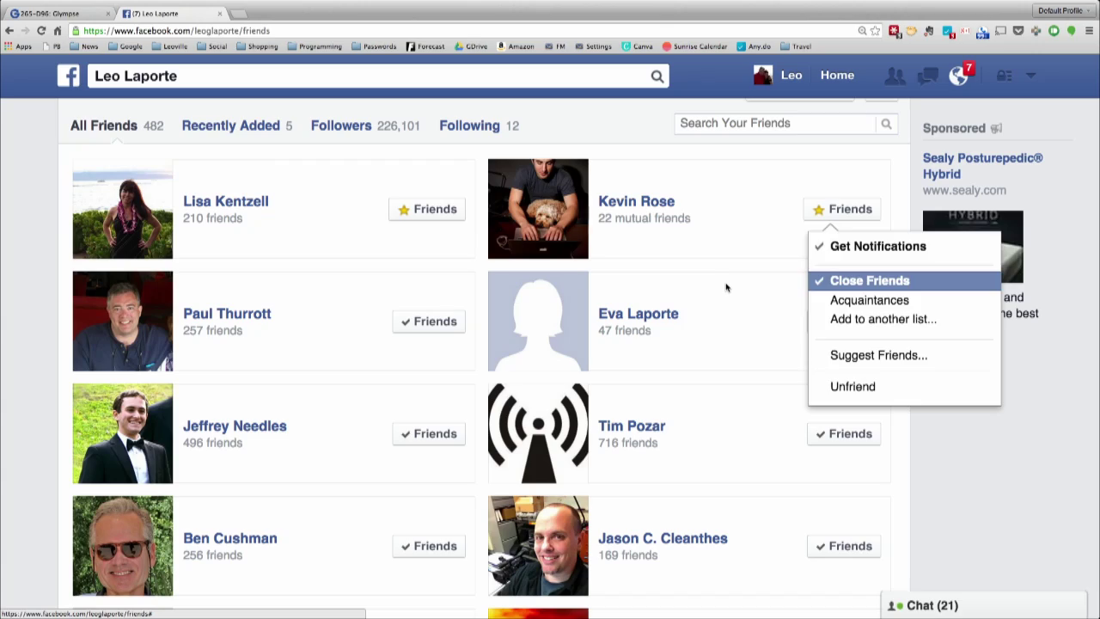
Mark the dog-photo friend as a Close Friend and close the friendship options.
click(726, 288)
Look at the friendship options and custom lists for the blank-avatar and signal-icon friends.
click(847, 322)
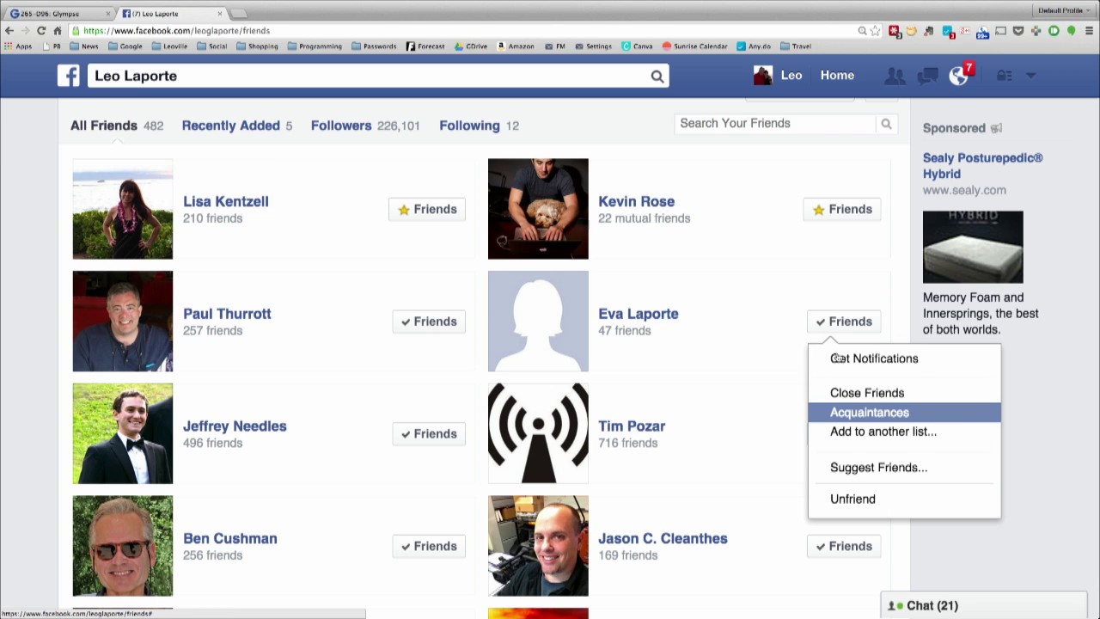
click(848, 433)
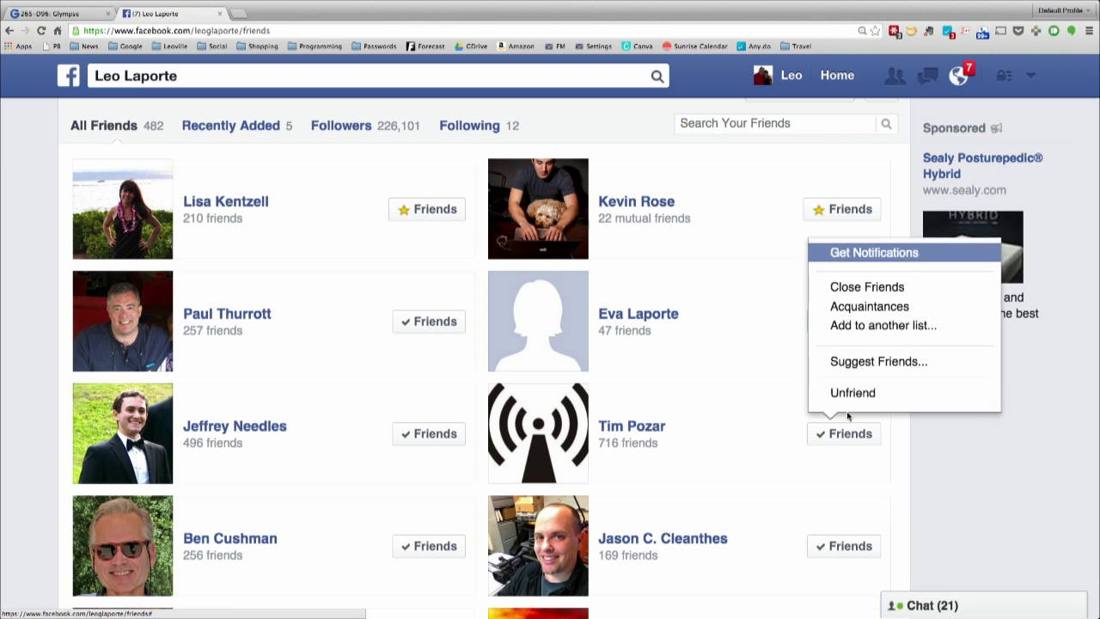
click(848, 325)
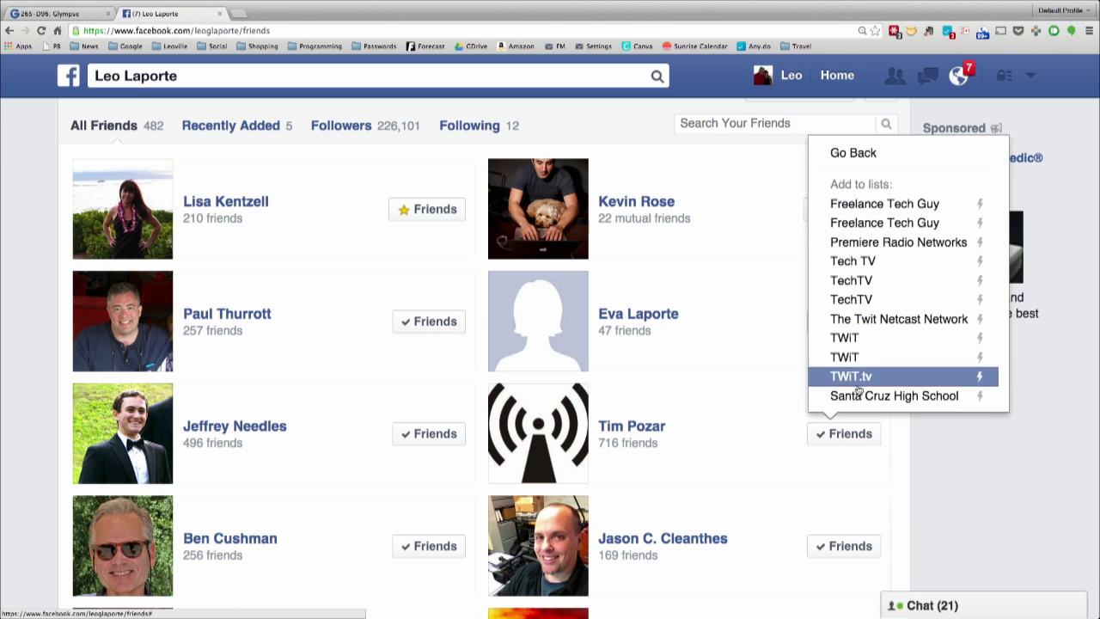
scroll(857, 391, down, 1)
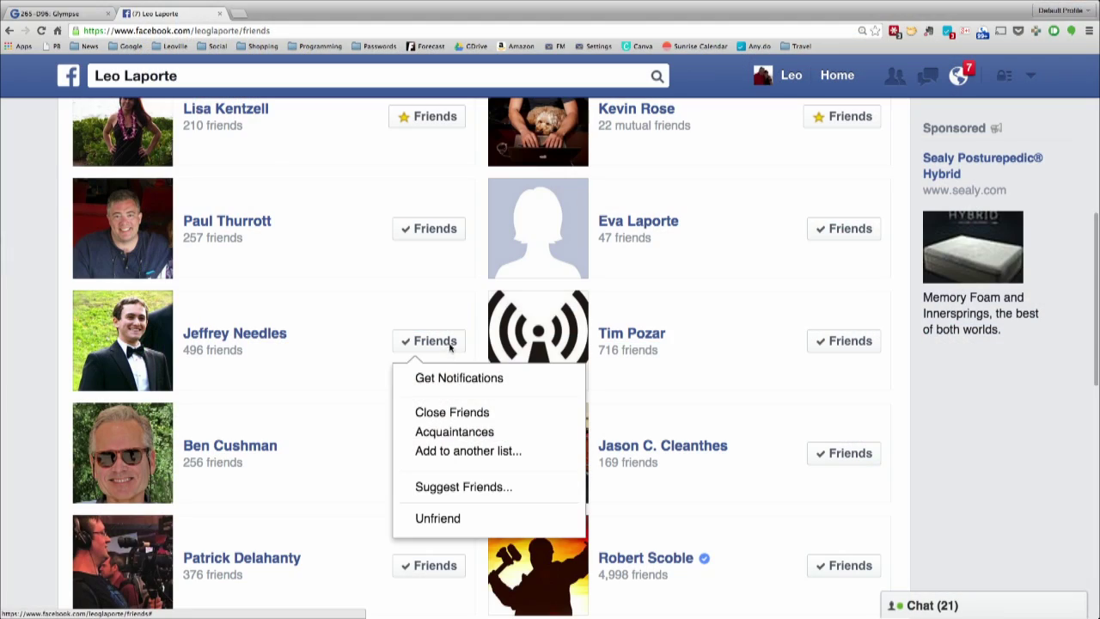
Tick TWiT and TWiT.tv in the tuxedoed friend's custom lists.
click(442, 451)
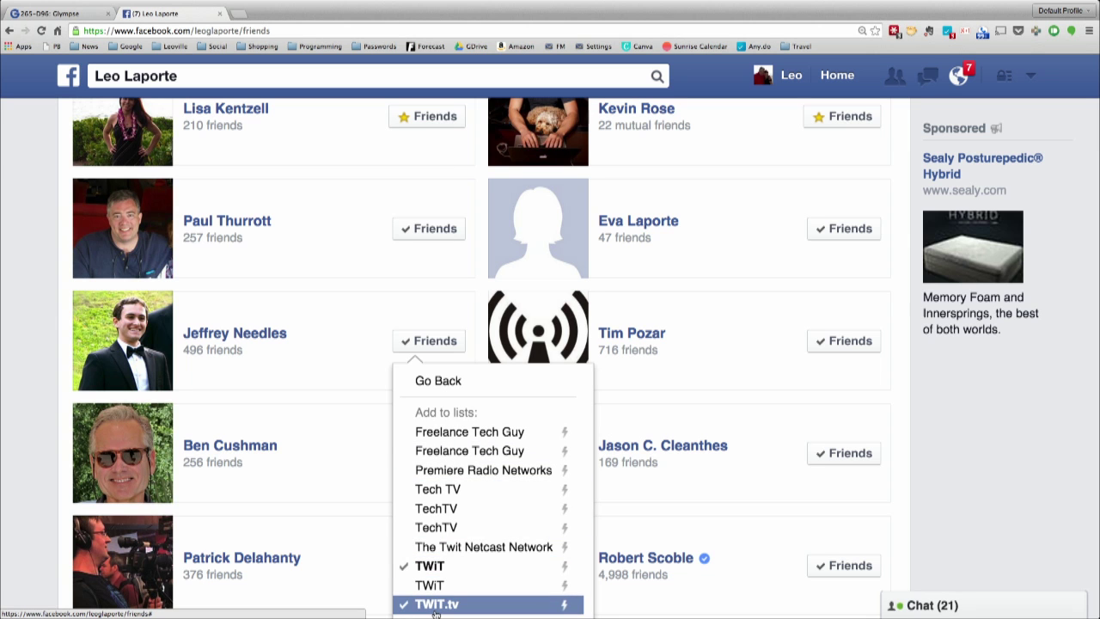
click(366, 298)
scroll(528, 330, up, 1)
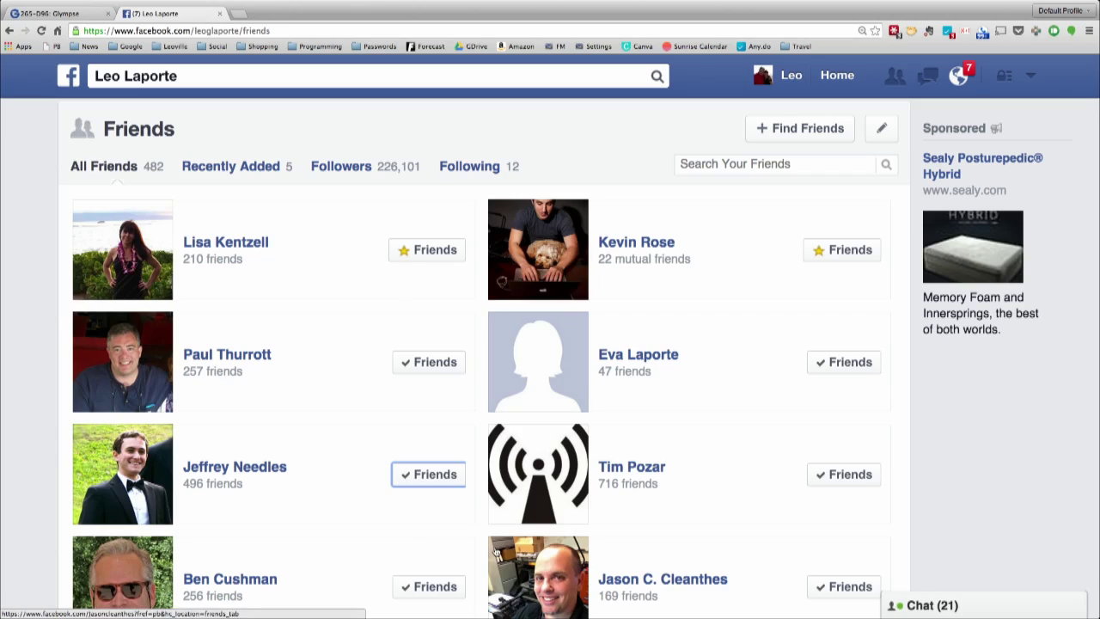
click(437, 246)
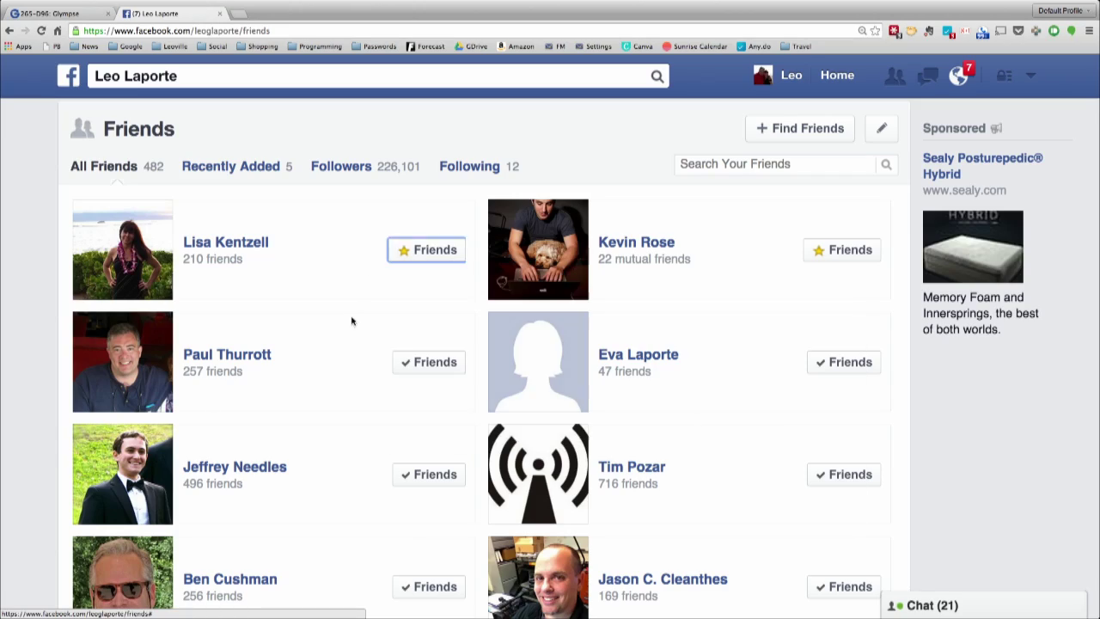
Star the second-row left friend as Close Friend and move the signal-icon friend to Acquaintances.
click(427, 363)
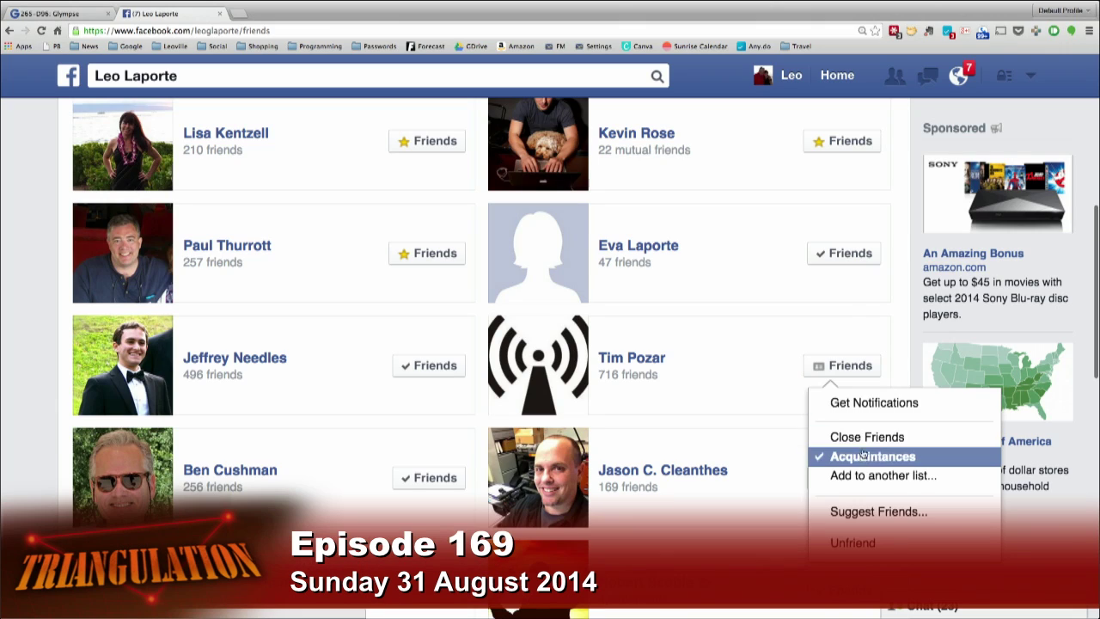
scroll(382, 335, up, 2)
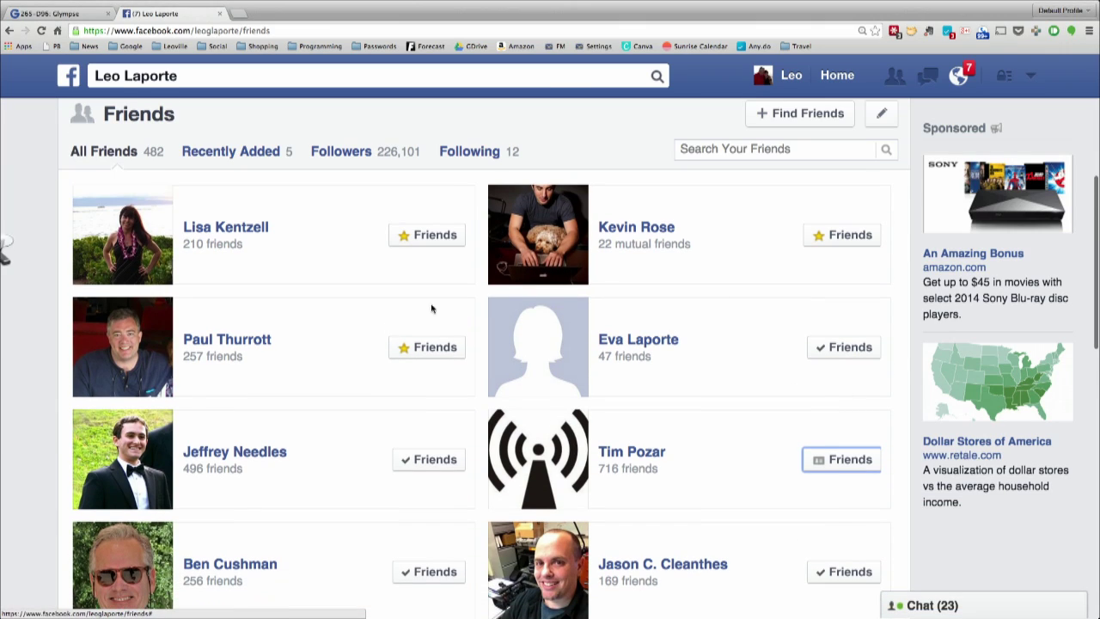
Set the tuxedo, sunglasses and couple-photo friends to Close Friends, and the verified silhouette friend to Acquaintances.
mouse_move(841, 352)
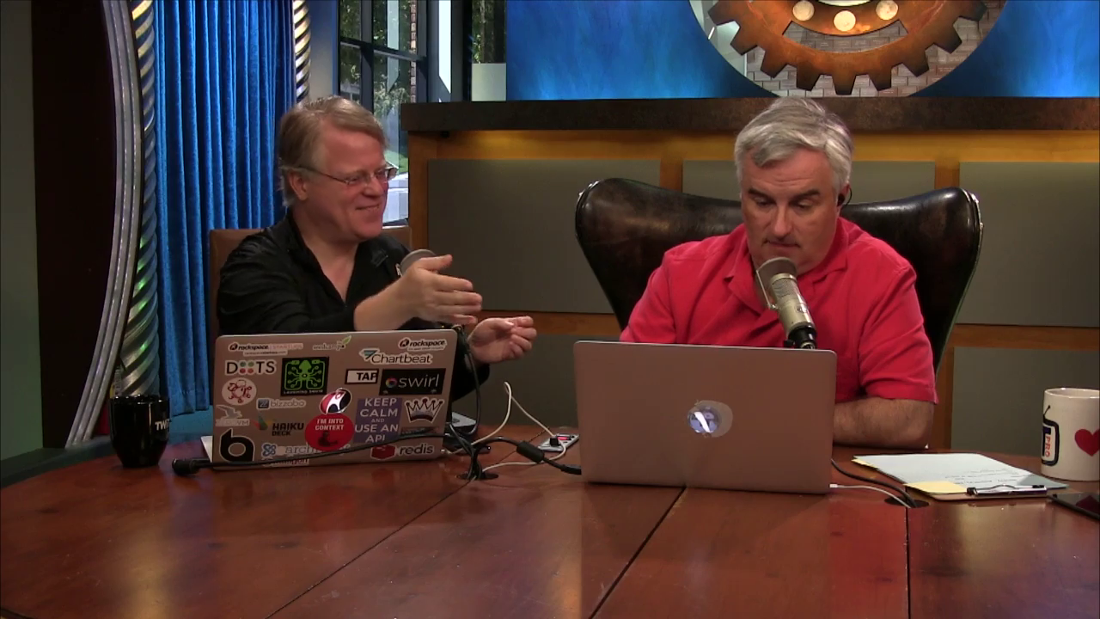
mouse_move(834, 332)
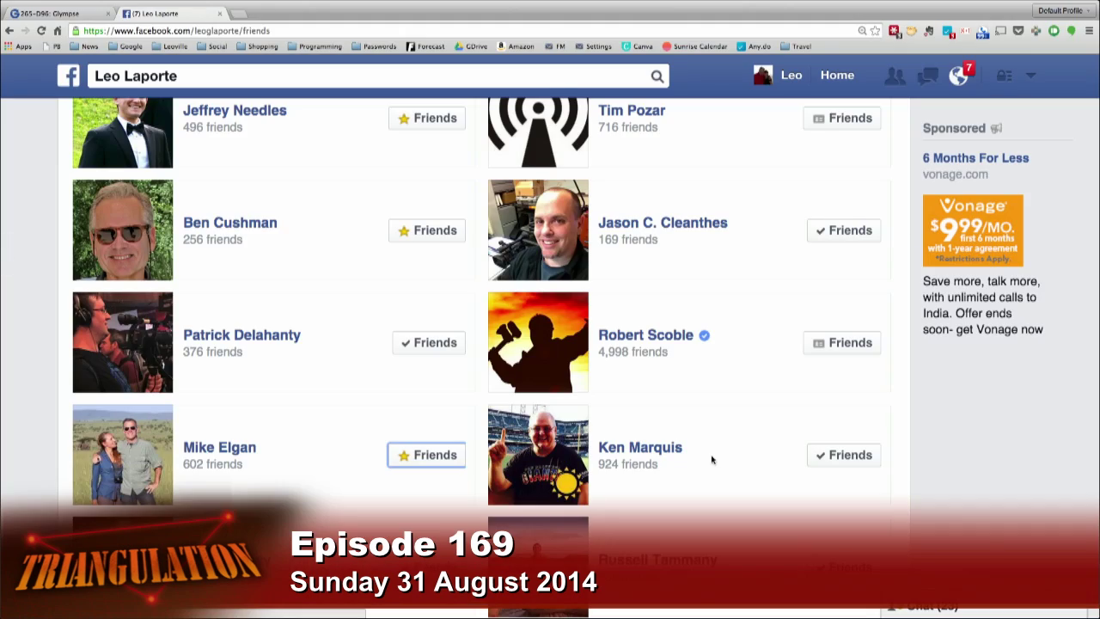
Star the 169-friend contact with the headset-studio photo as a Close Friend.
scroll(711, 460, up, 4)
scroll(713, 455, down, 3)
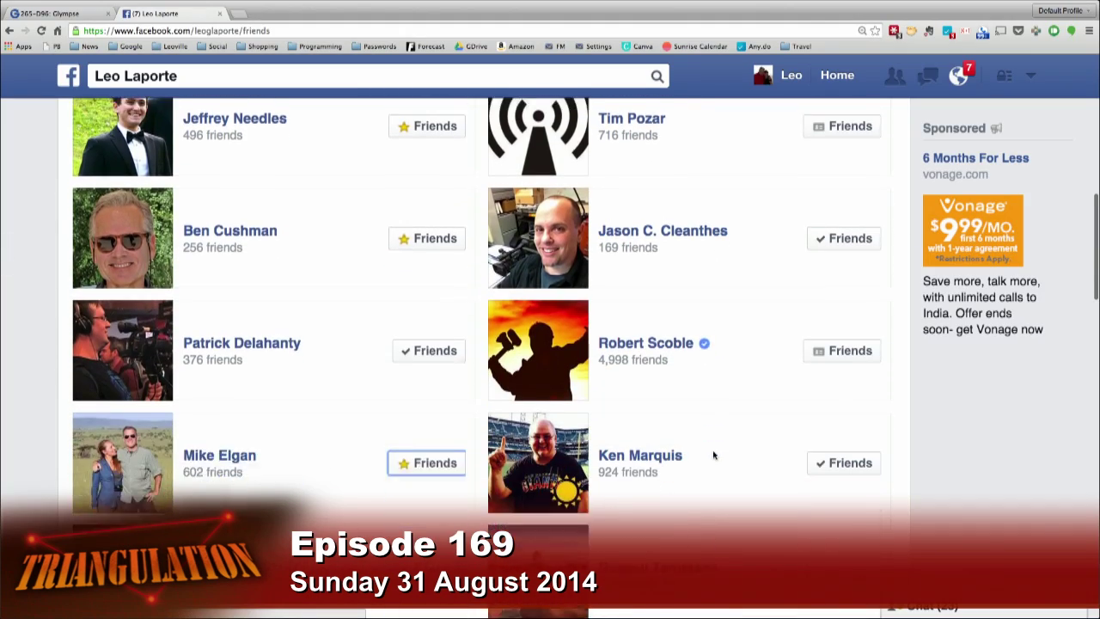
scroll(713, 455, down, 2)
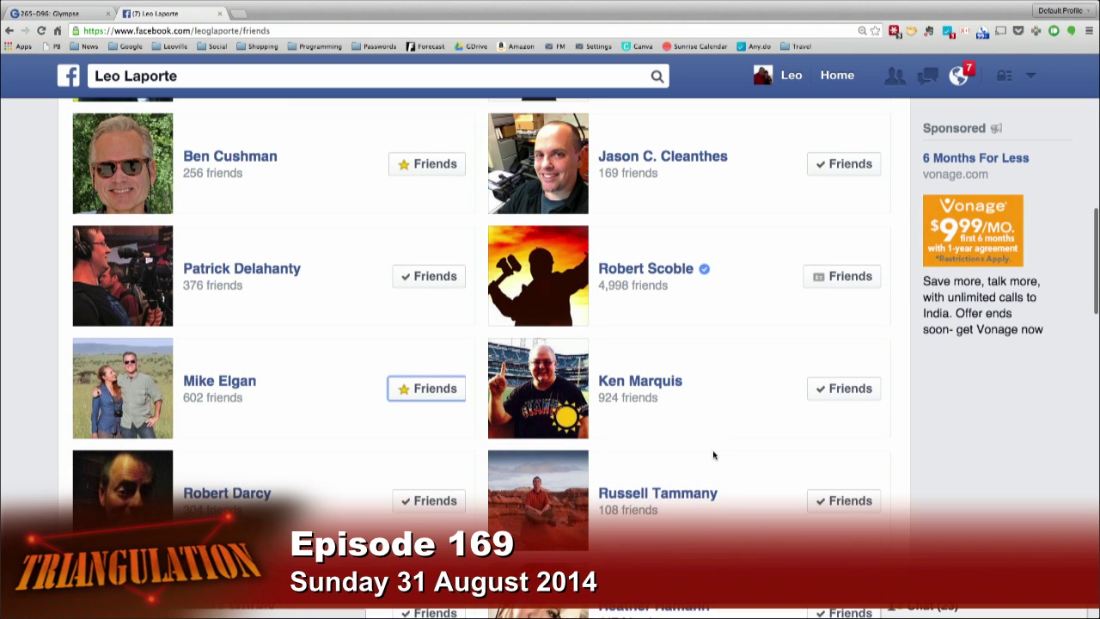
scroll(713, 454, down, 1)
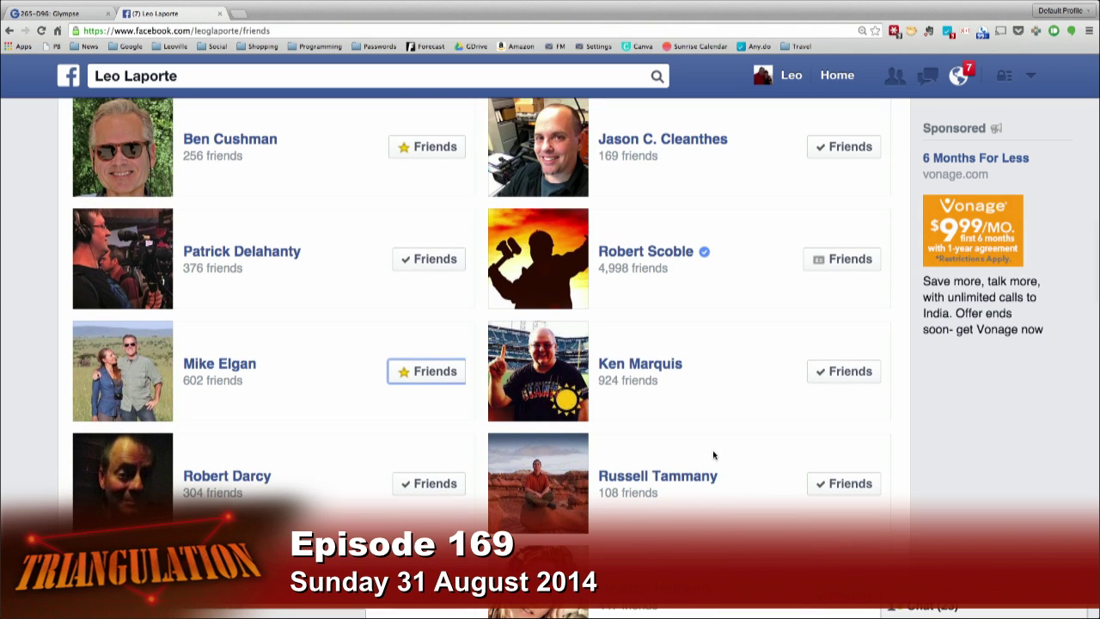
scroll(714, 455, up, 2)
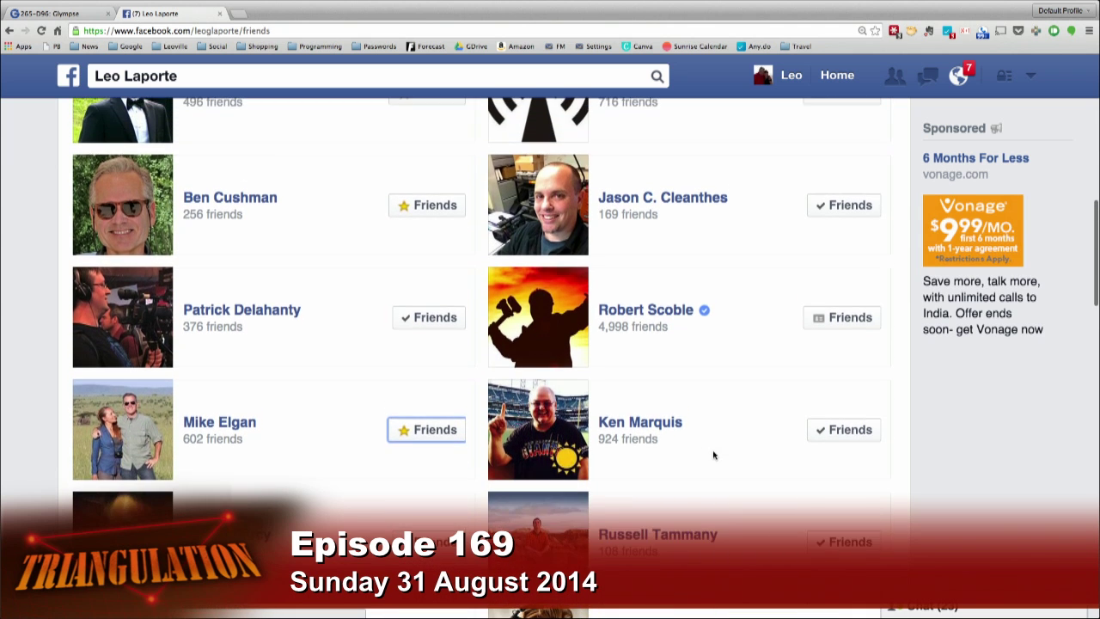
click(872, 204)
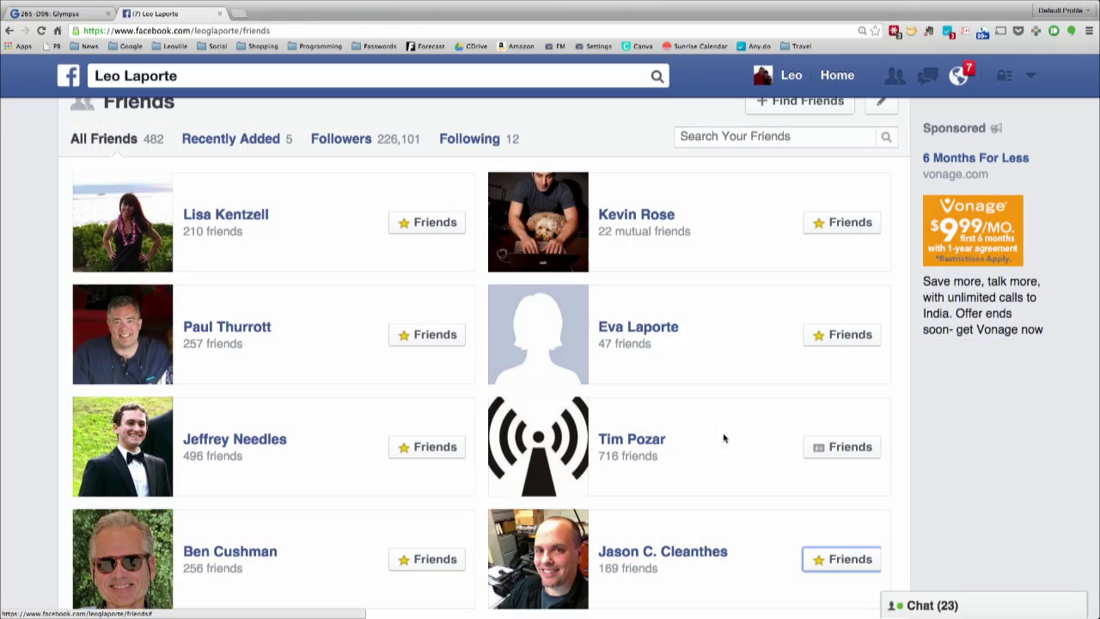
scroll(724, 439, down, 3)
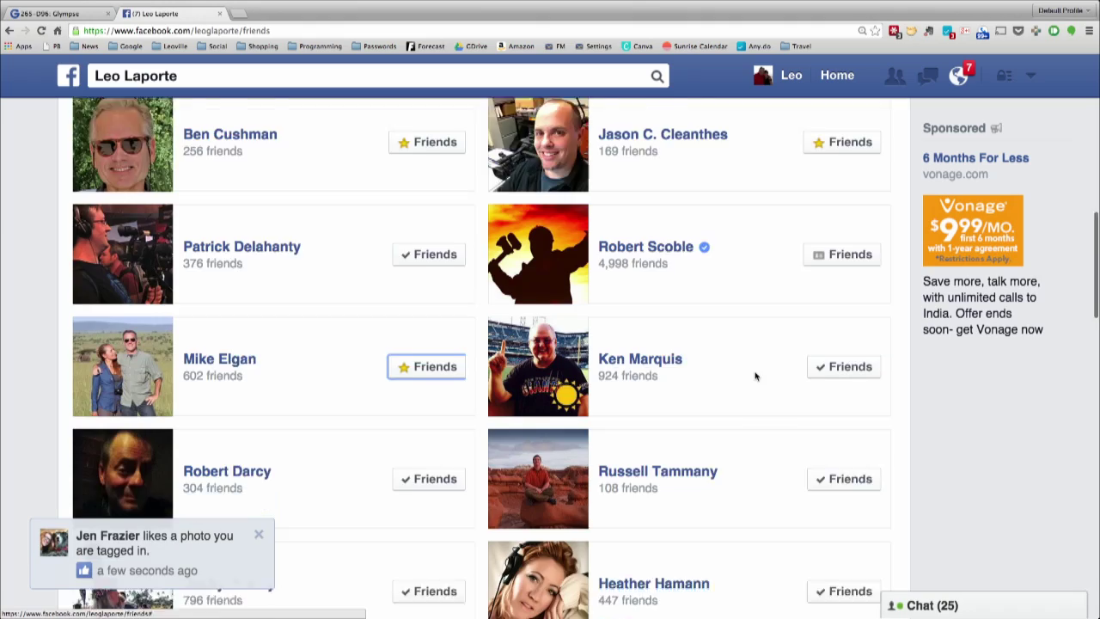
Put the friend with 304 friends in Acquaintances.
scroll(755, 376, down, 3)
click(425, 367)
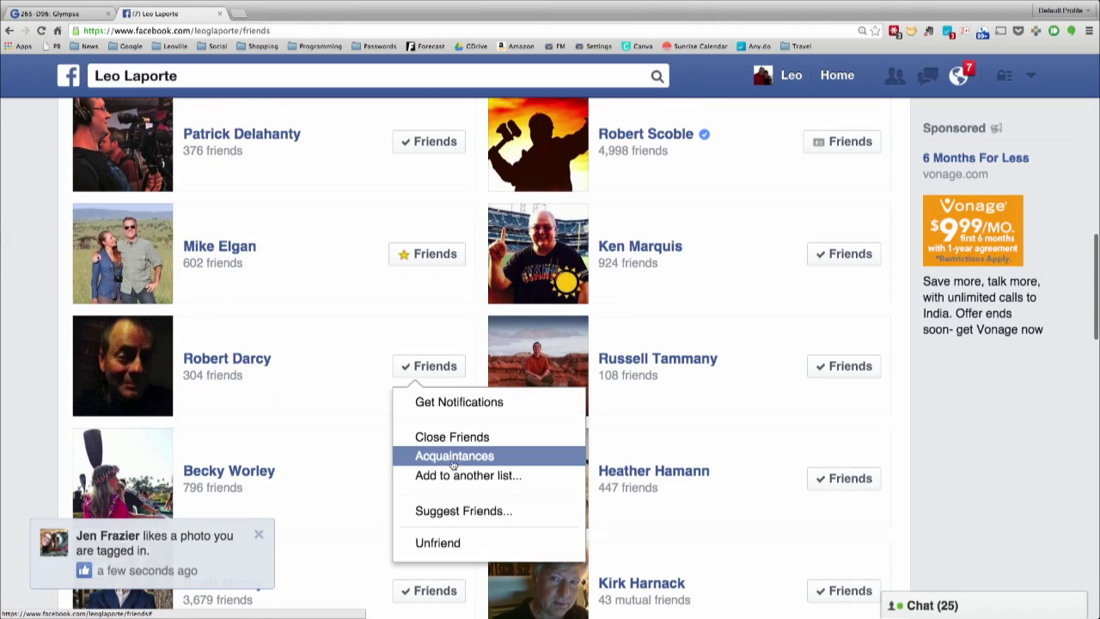
mouse_move(839, 370)
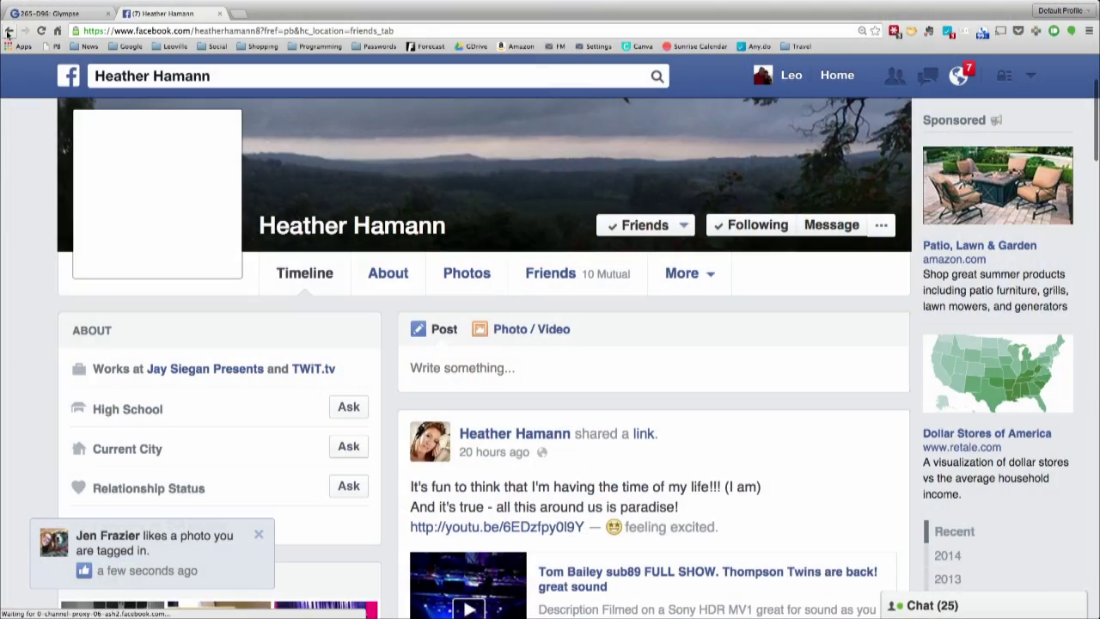
key(alt+Left)
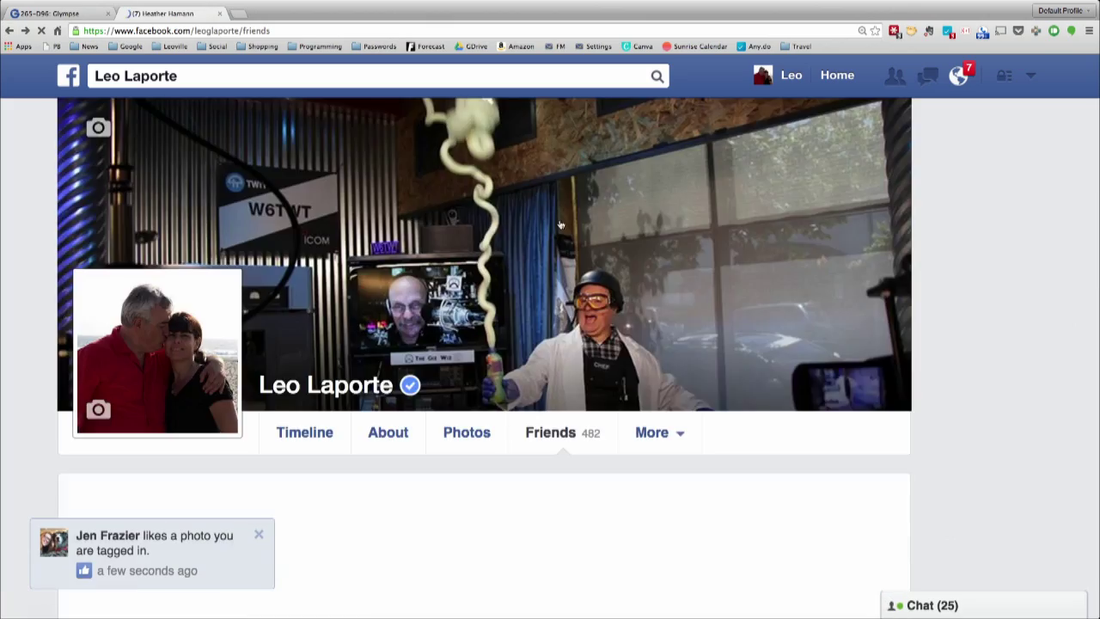
Put the 447 and 43-mutual-friend entries in Acquaintances and the 796-friend entry in Close Friends.
mouse_move(855, 481)
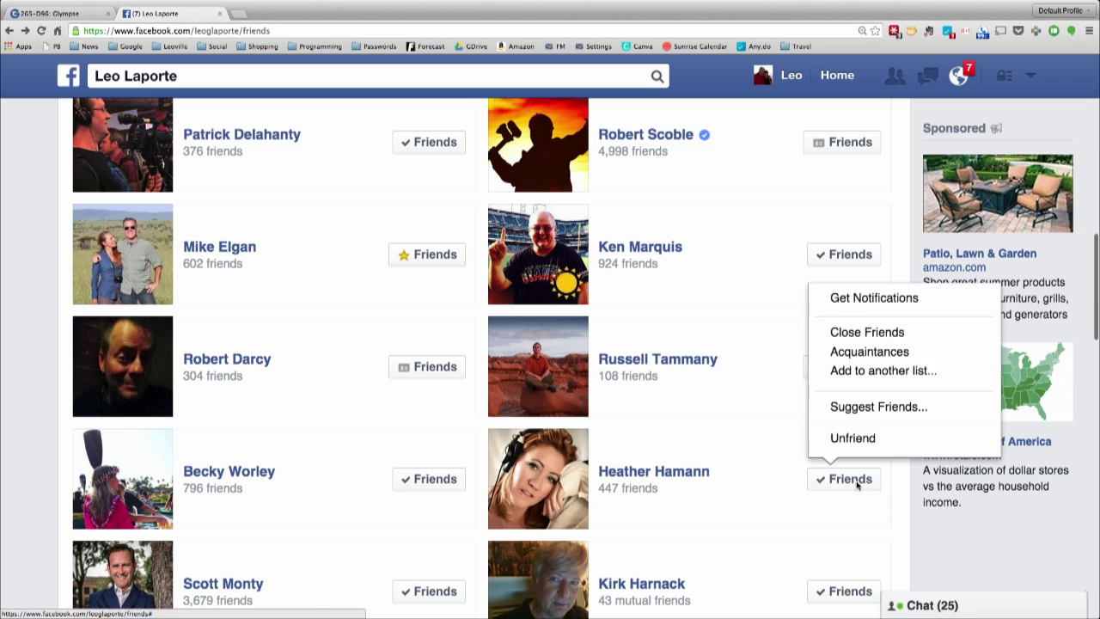
mouse_move(423, 481)
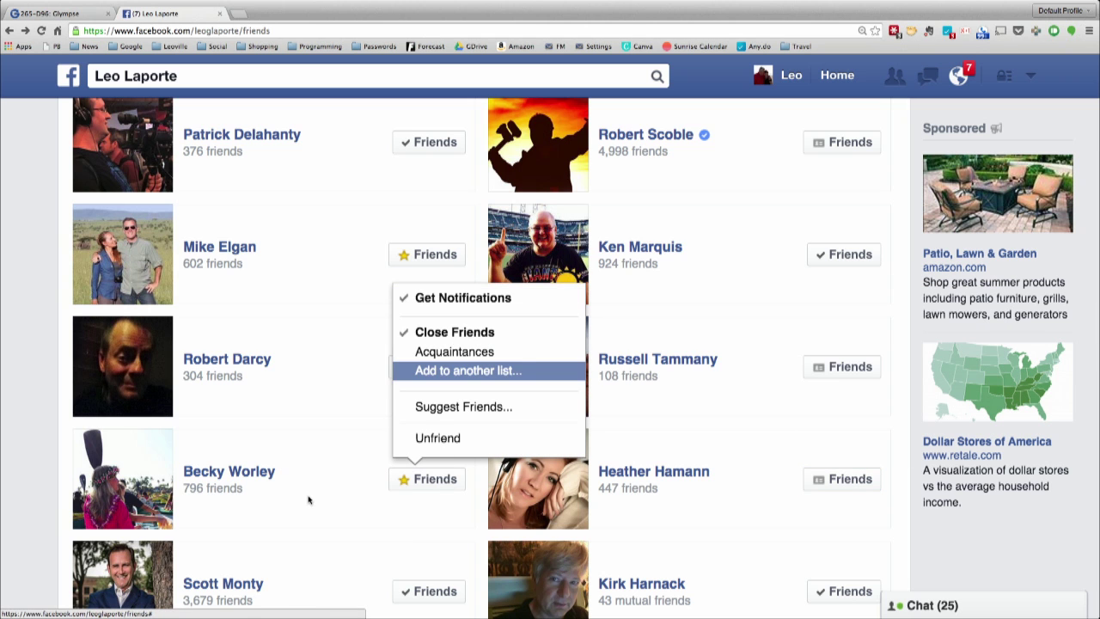
scroll(310, 499, down, 3)
scroll(309, 499, down, 1)
mouse_move(434, 314)
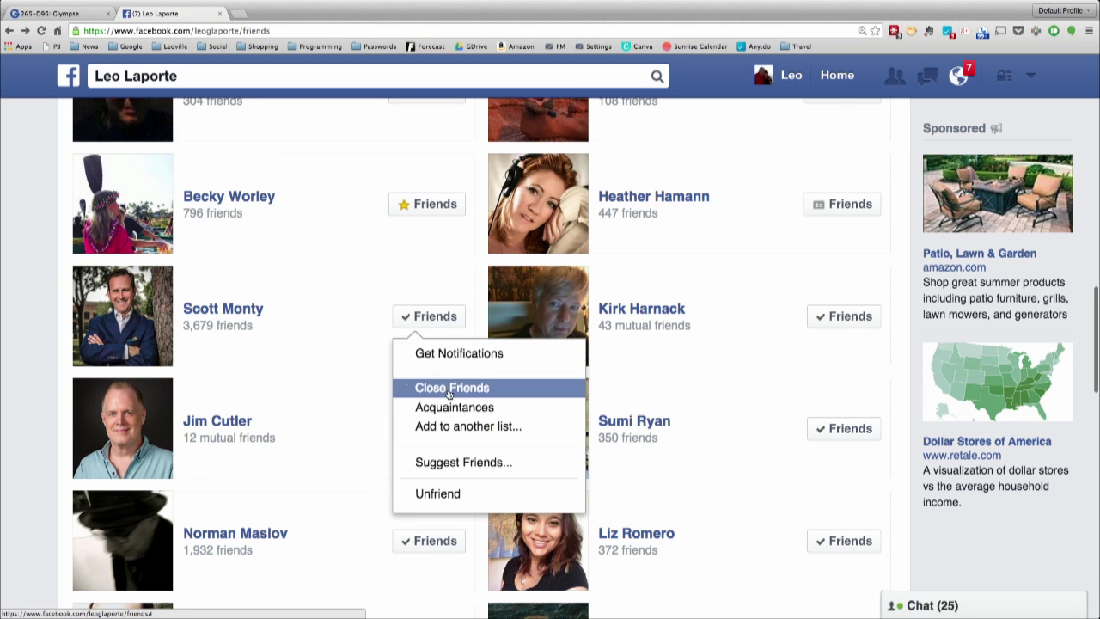
mouse_move(858, 318)
click(857, 411)
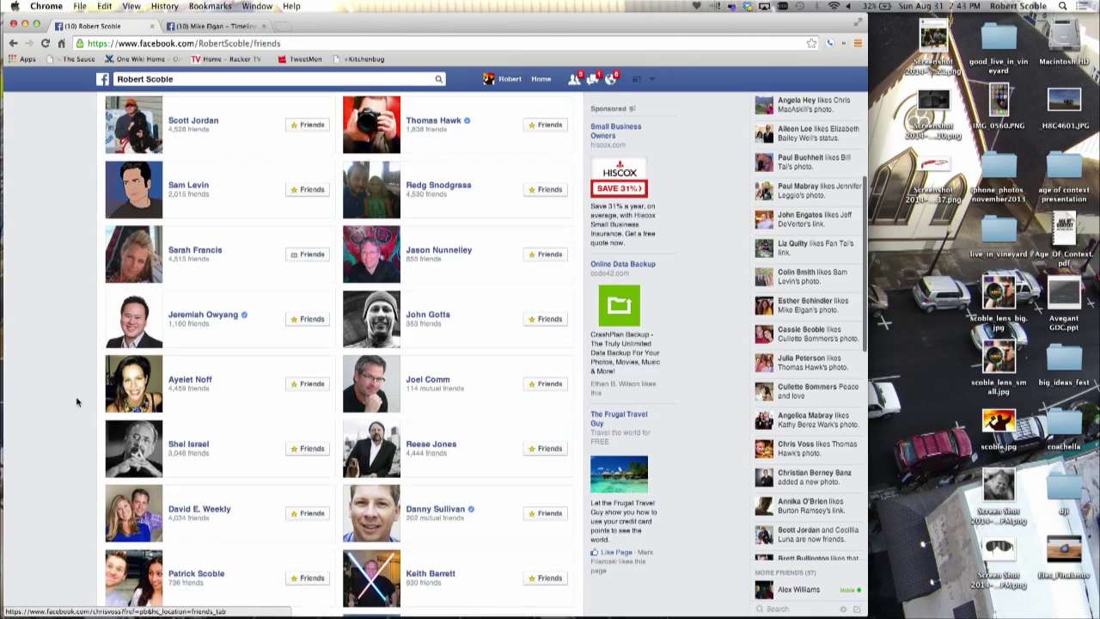
scroll(76, 402, down, 3)
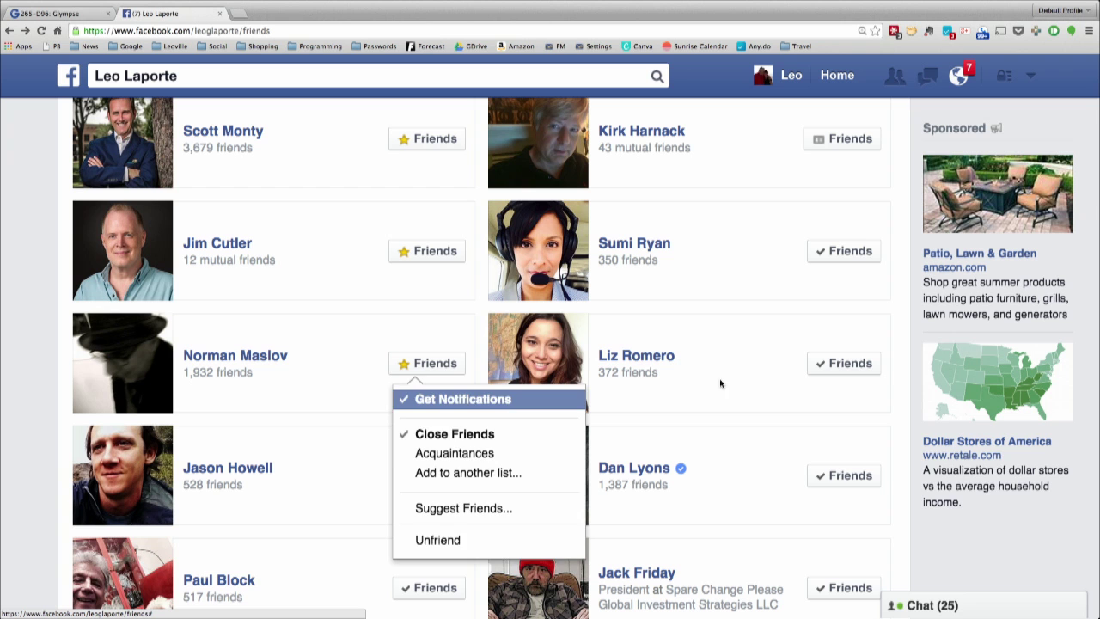
Put the 3,965-friend contact in Acquaintances.
click(722, 382)
click(856, 364)
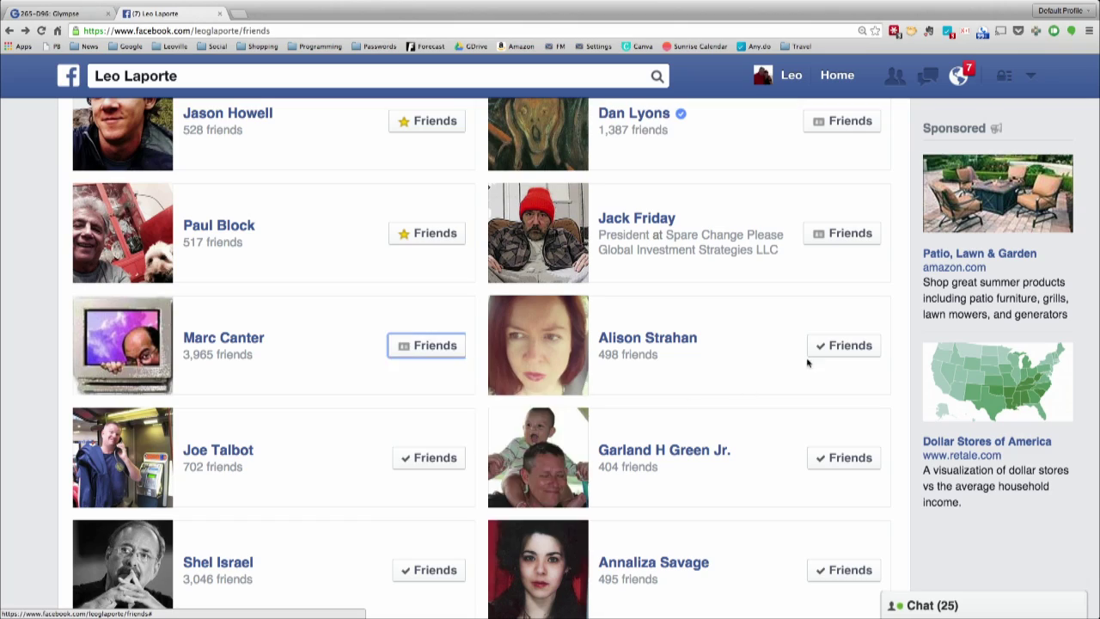
Star the 498-friend entry as Close Friend and set the 702-friend entry to Acquaintances.
click(866, 344)
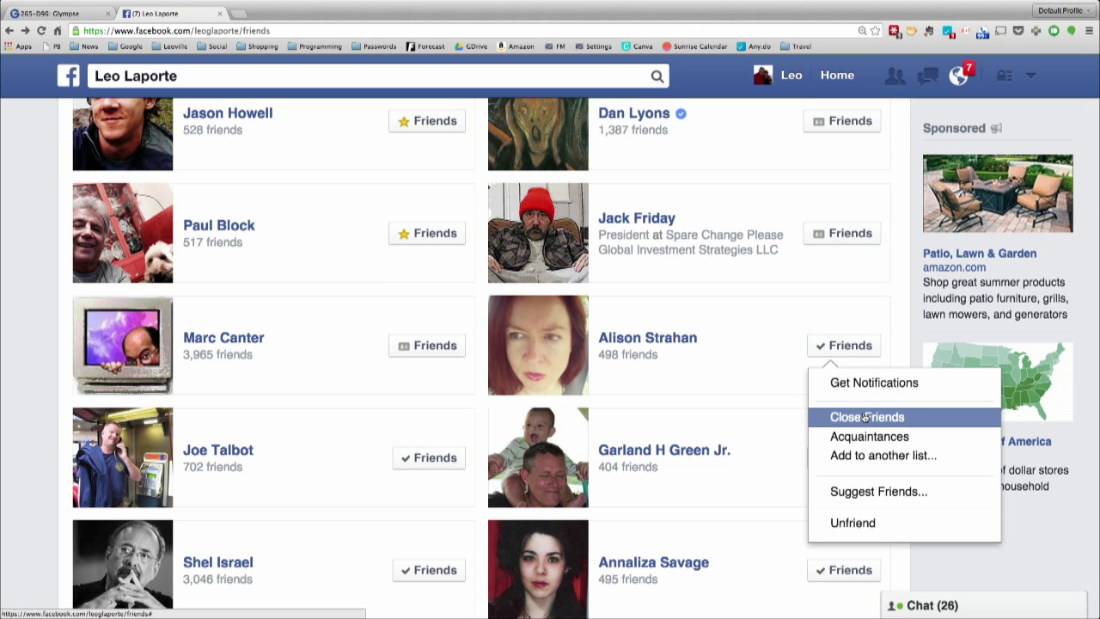
click(430, 464)
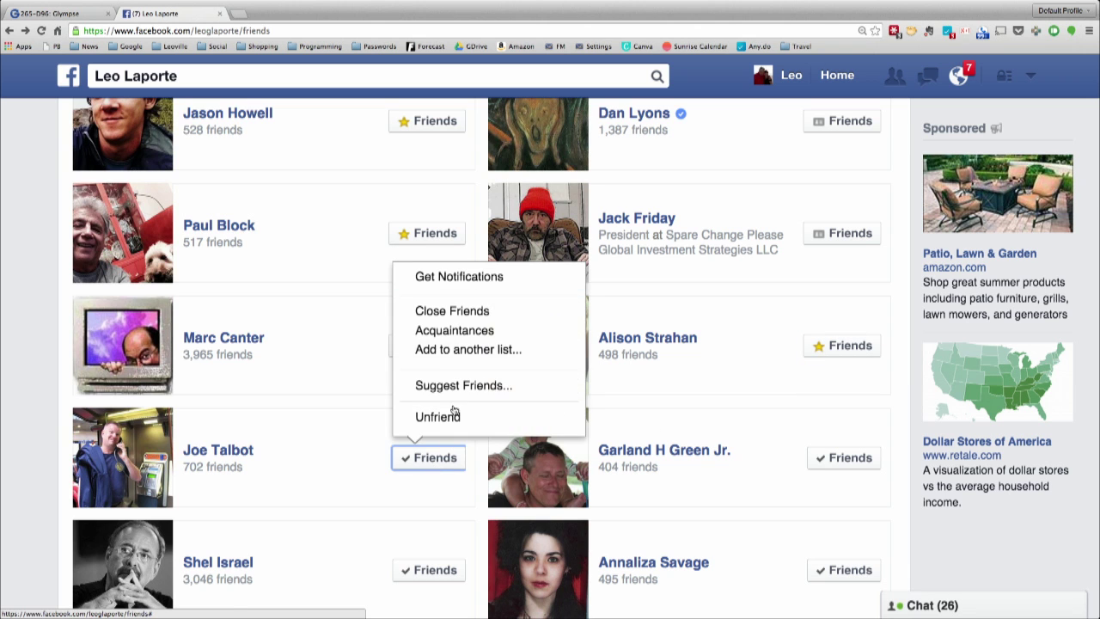
scroll(659, 423, down, 2)
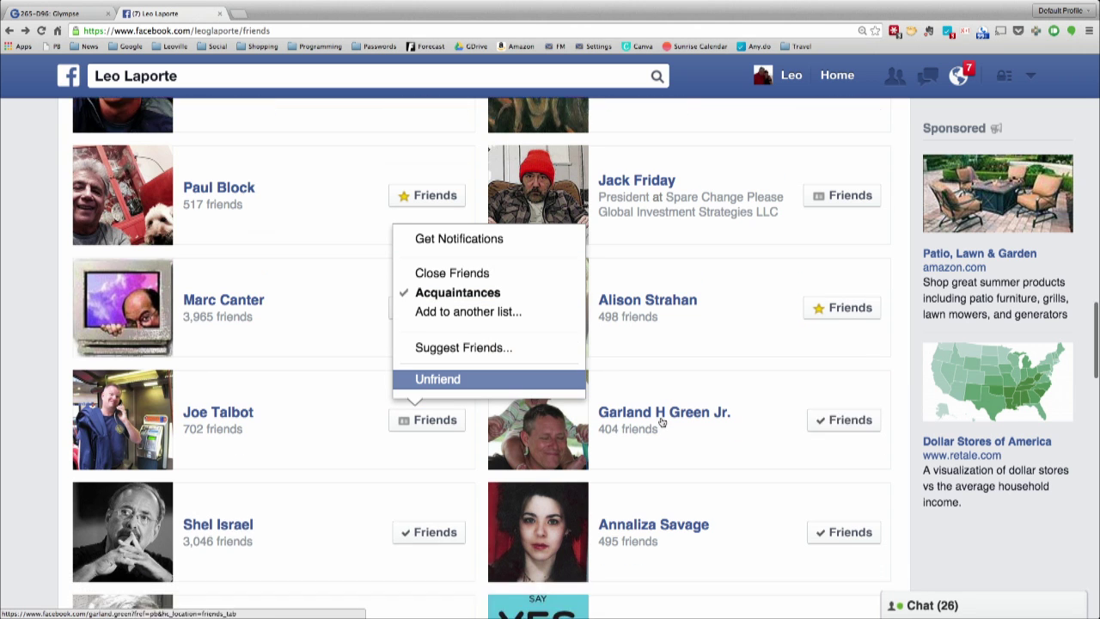
click(713, 392)
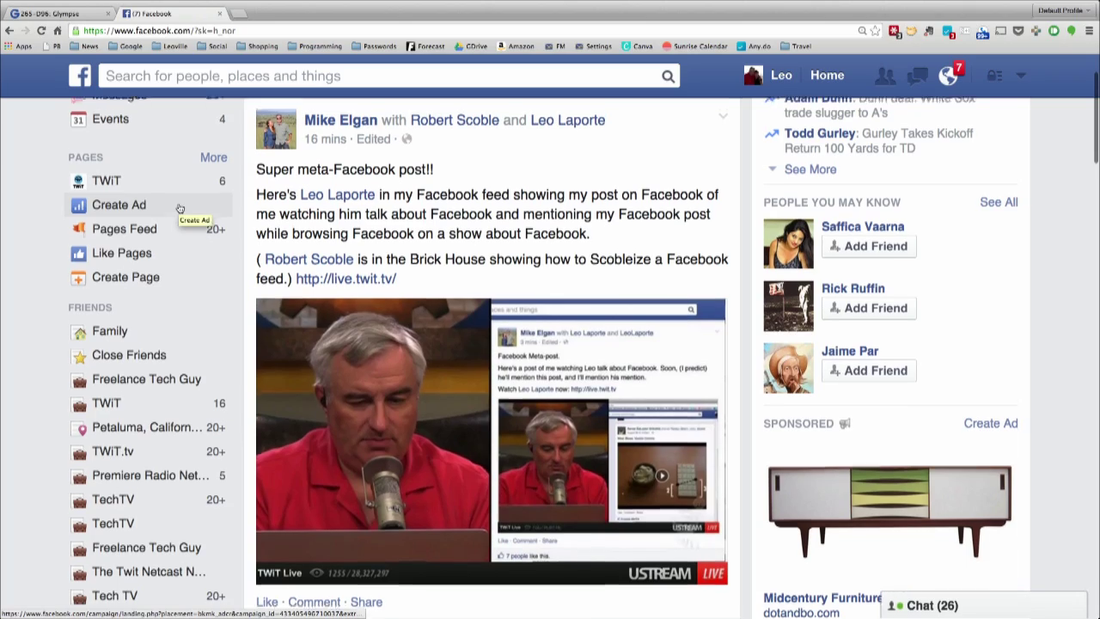
scroll(180, 209, up, 1)
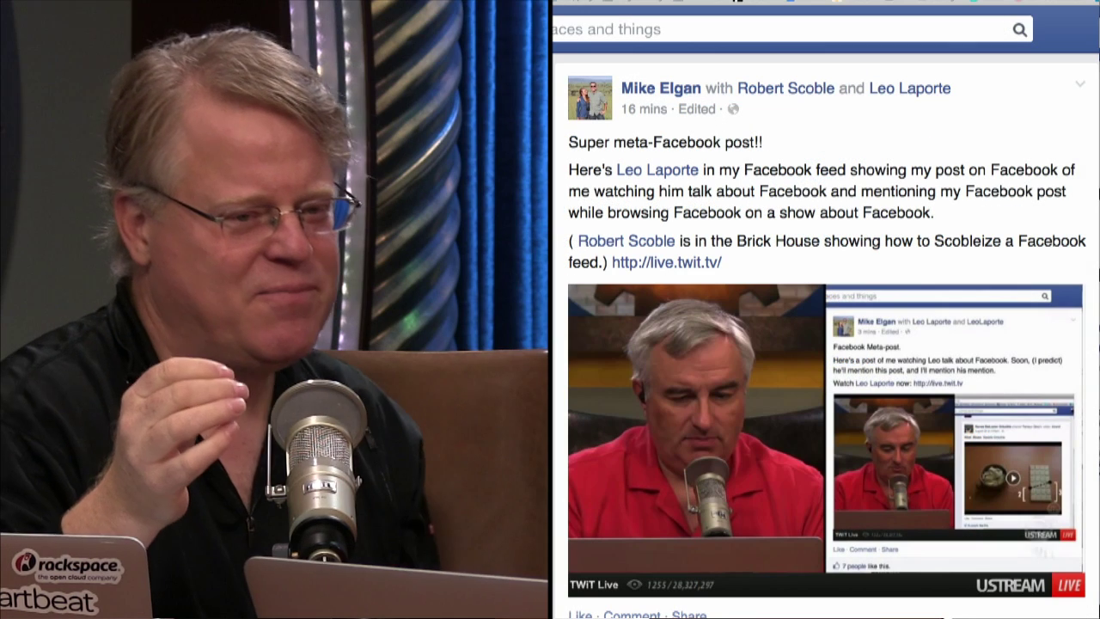
scroll(825, 344, down, 1)
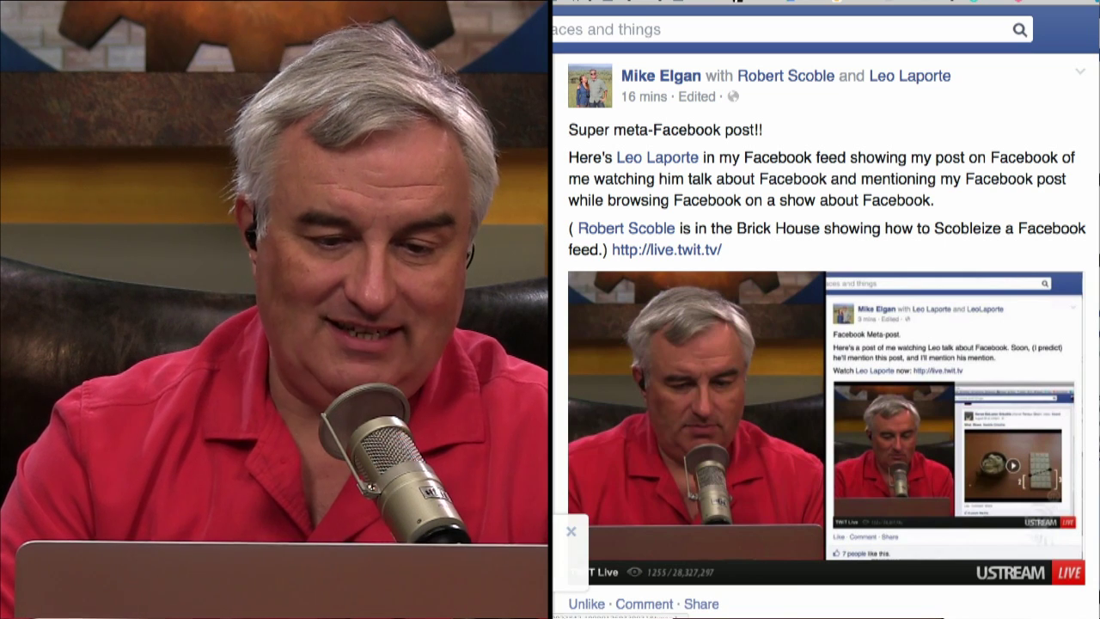
scroll(825, 344, down, 2)
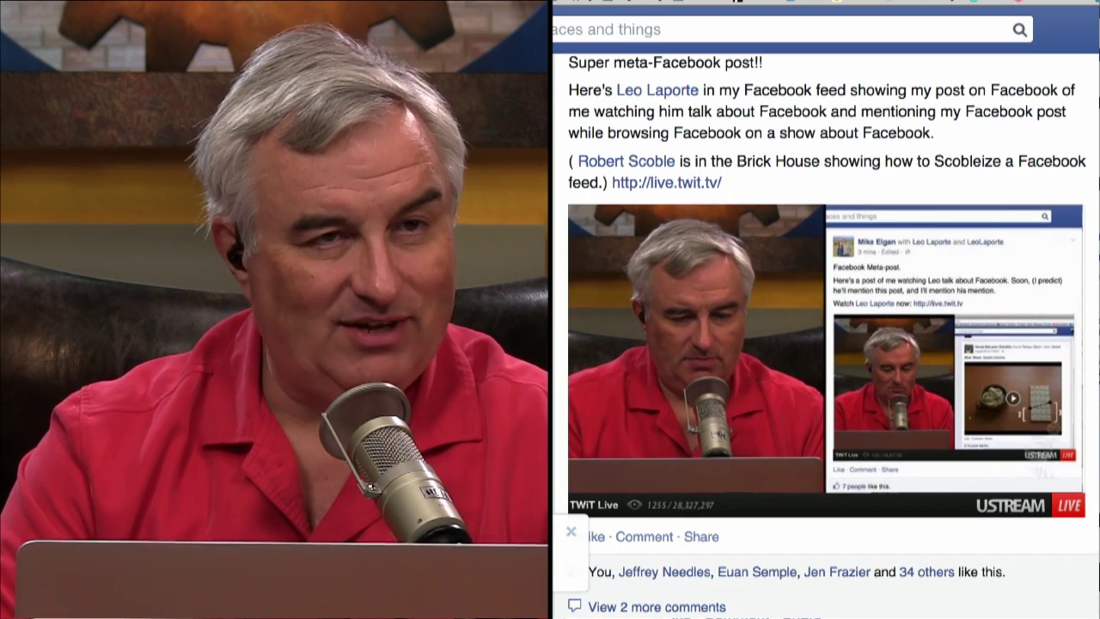
scroll(825, 343, down, 1)
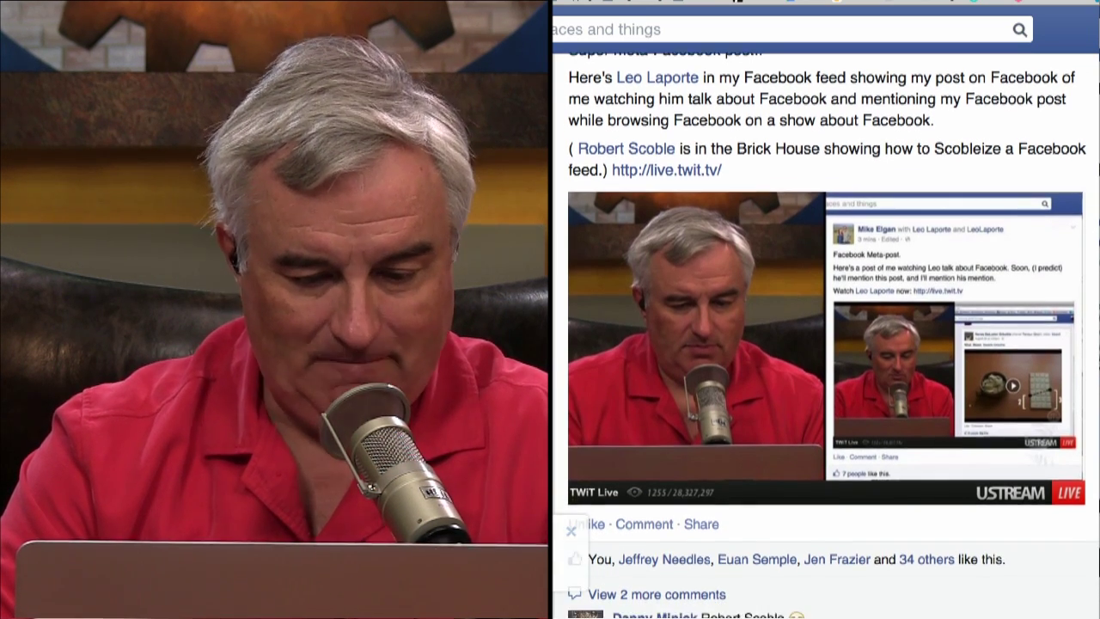
scroll(825, 344, up, 3)
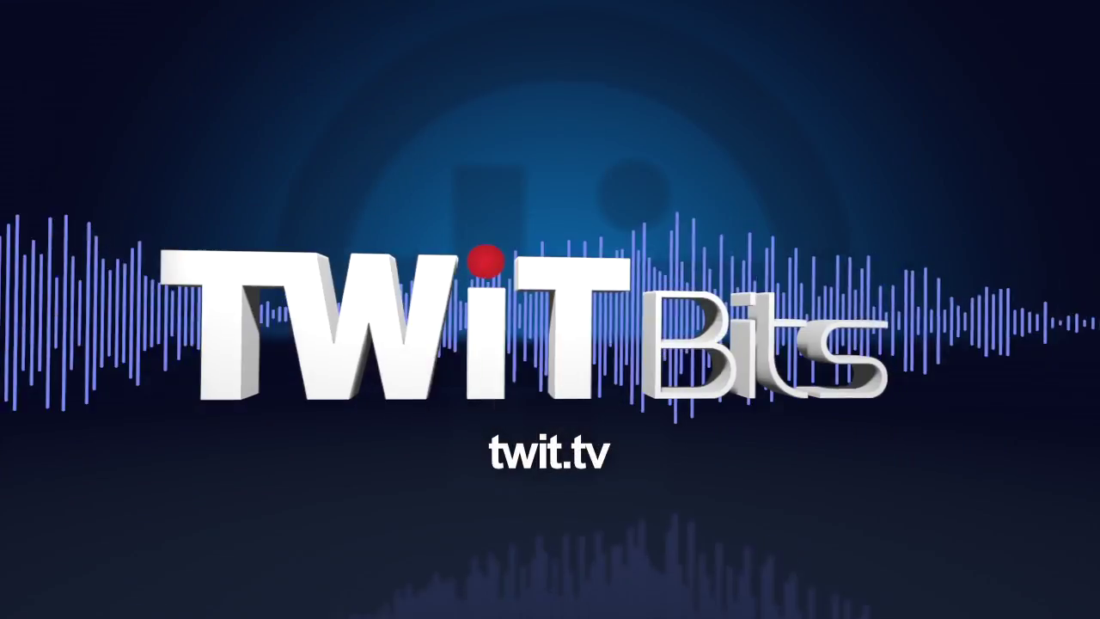